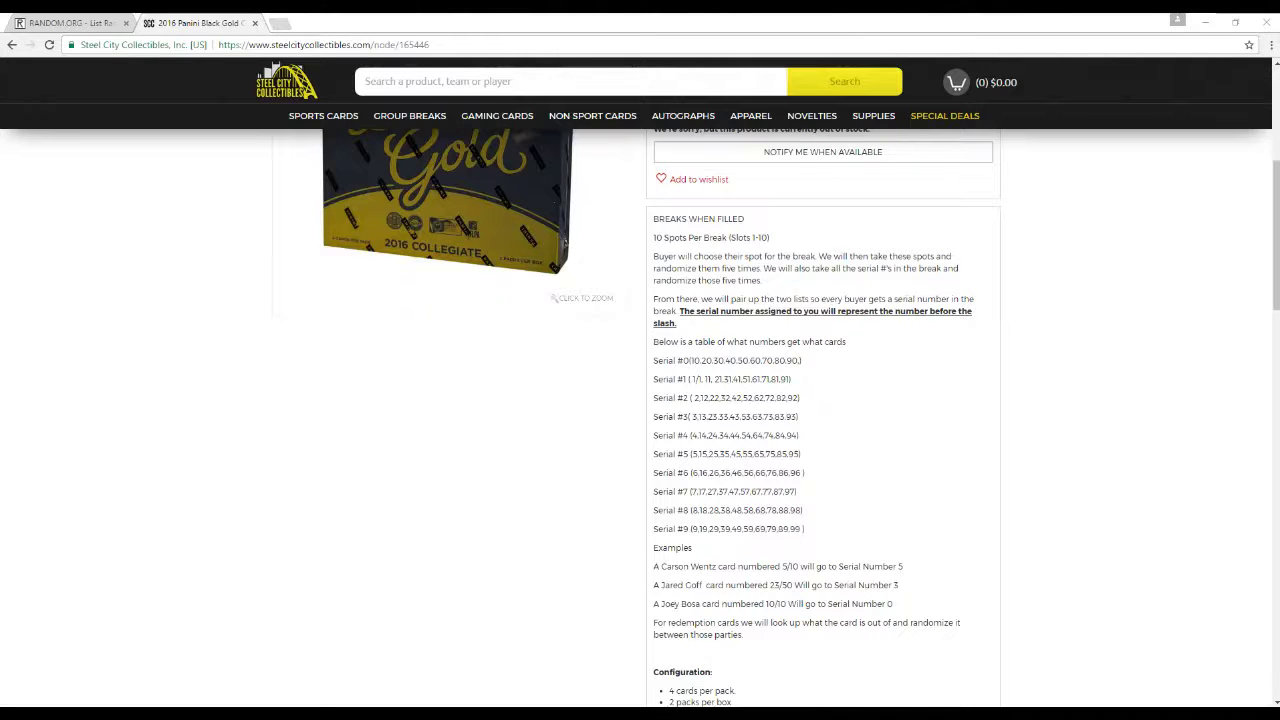
- Switch to the RANDOM.ORG List Randomizer and randomize the list of ten buyer names five times
{"action": "left_click", "coordinate": [72, 22]}
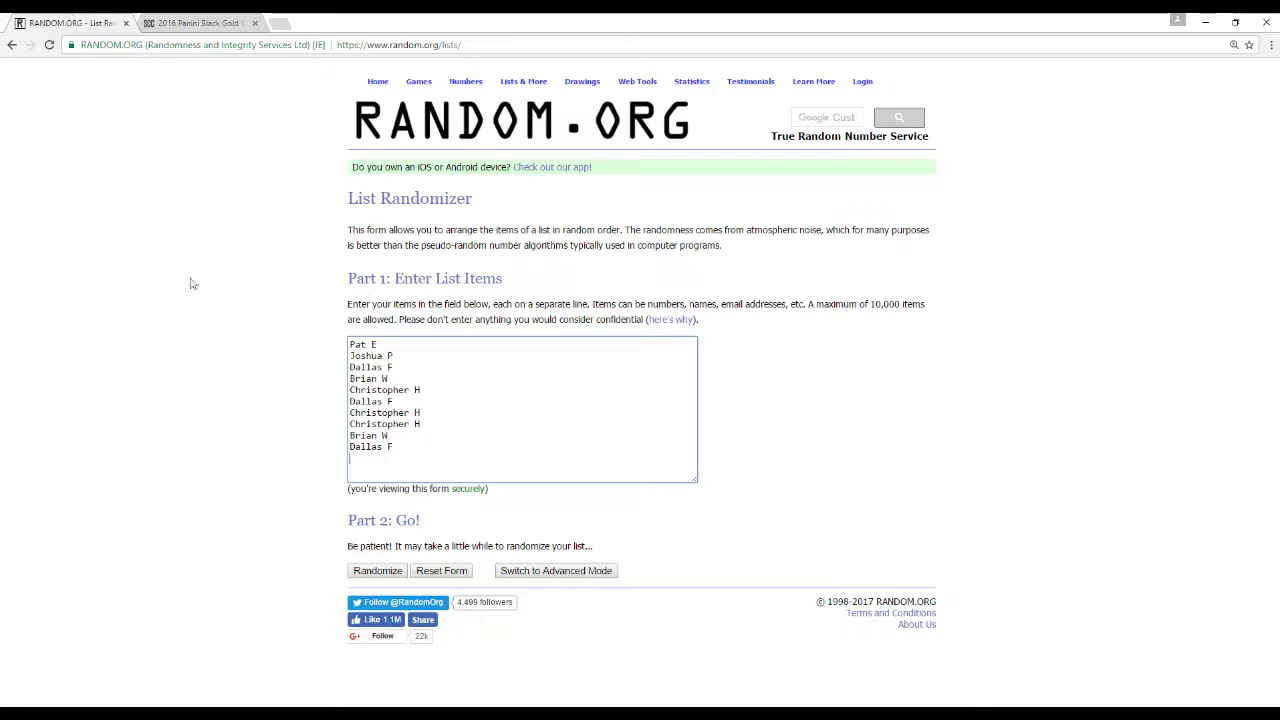
{"action": "left_click", "coordinate": [378, 571]}
{"action": "left_click", "coordinate": [367, 420]}
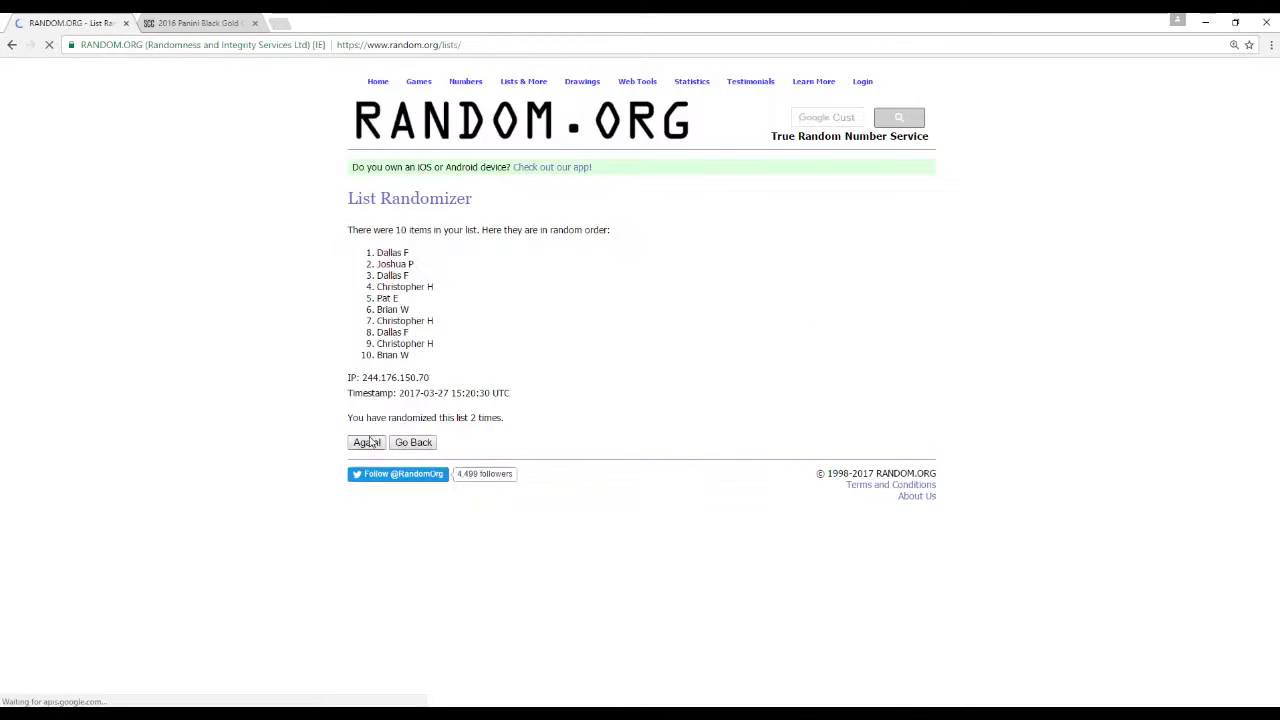
{"action": "left_click", "coordinate": [369, 443]}
{"action": "left_click", "coordinate": [369, 443]}
{"action": "left_click", "coordinate": [369, 443]}
- Copy all ten randomized buyer names and switch to the OpenOffice Calc spreadsheet
{"action": "left_click_drag", "start_coordinate": [440, 360], "coordinate": [377, 250]}
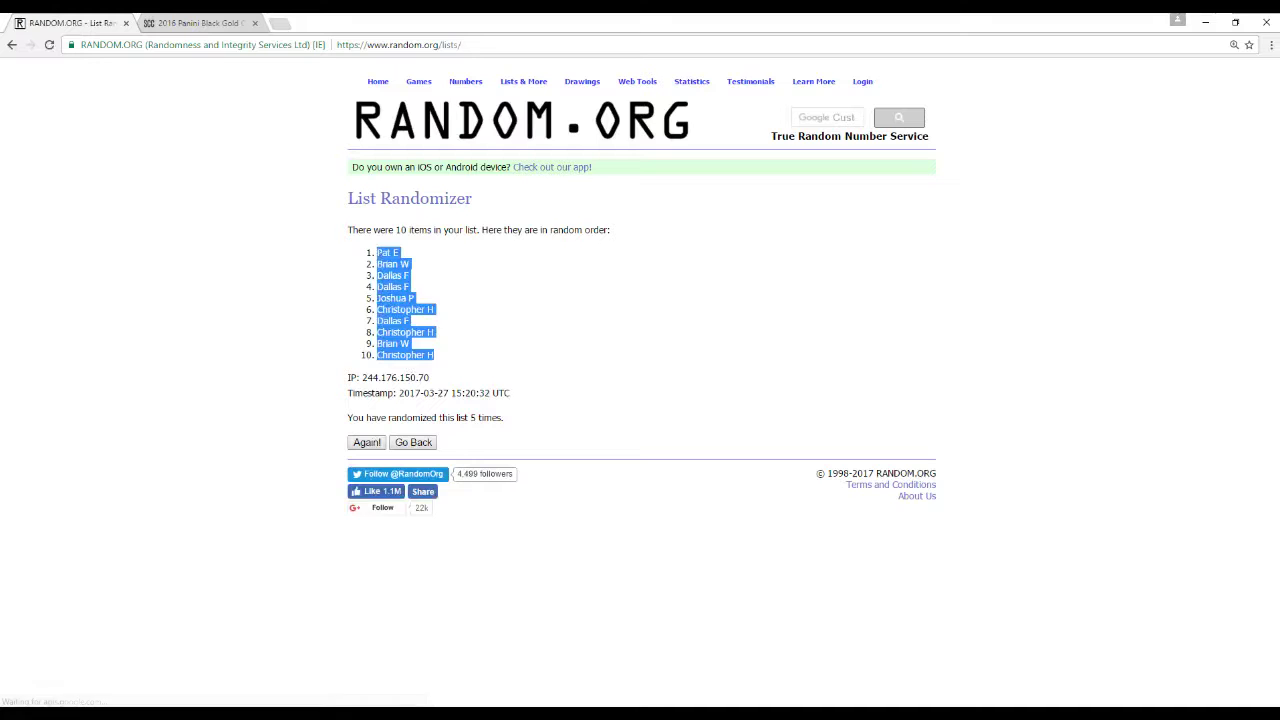
{"action": "right_click", "coordinate": [394, 262]}
{"action": "left_click", "coordinate": [408, 268]}
{"action": "key", "text": "alt+Tab"}
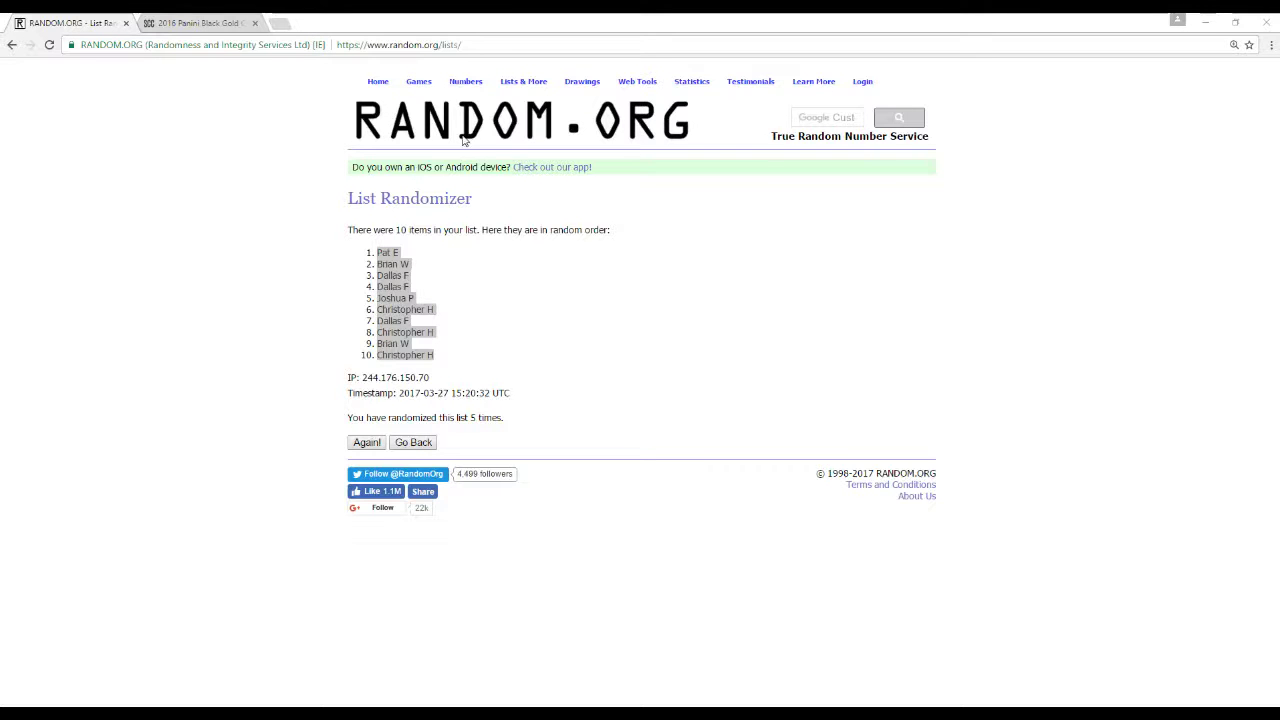
- Open a fresh List Randomizer form from the RANDOM.ORG home page and paste the numbers 0 to 9, one per line
{"action": "left_click", "coordinate": [377, 81]}
{"action": "scroll", "coordinate": [430, 420], "scroll_direction": "down", "scroll_amount": 4}
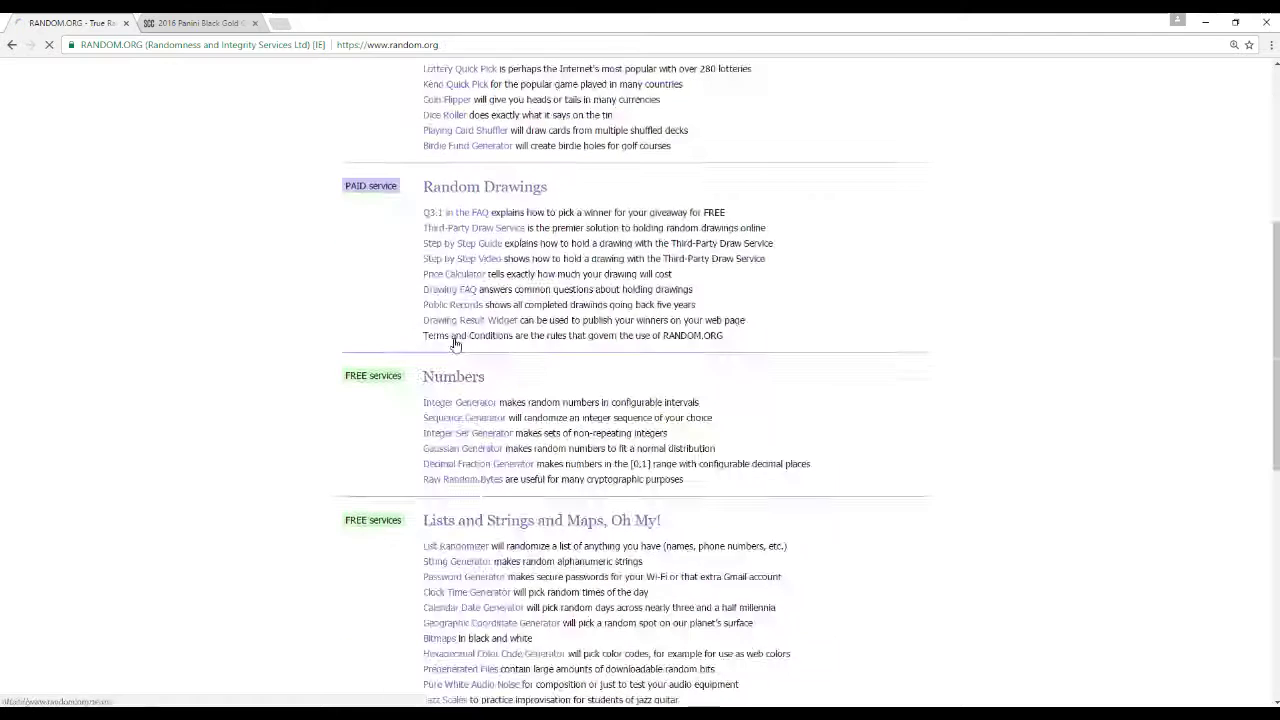
{"action": "left_click", "coordinate": [456, 547]}
{"action": "right_click", "coordinate": [407, 403]}
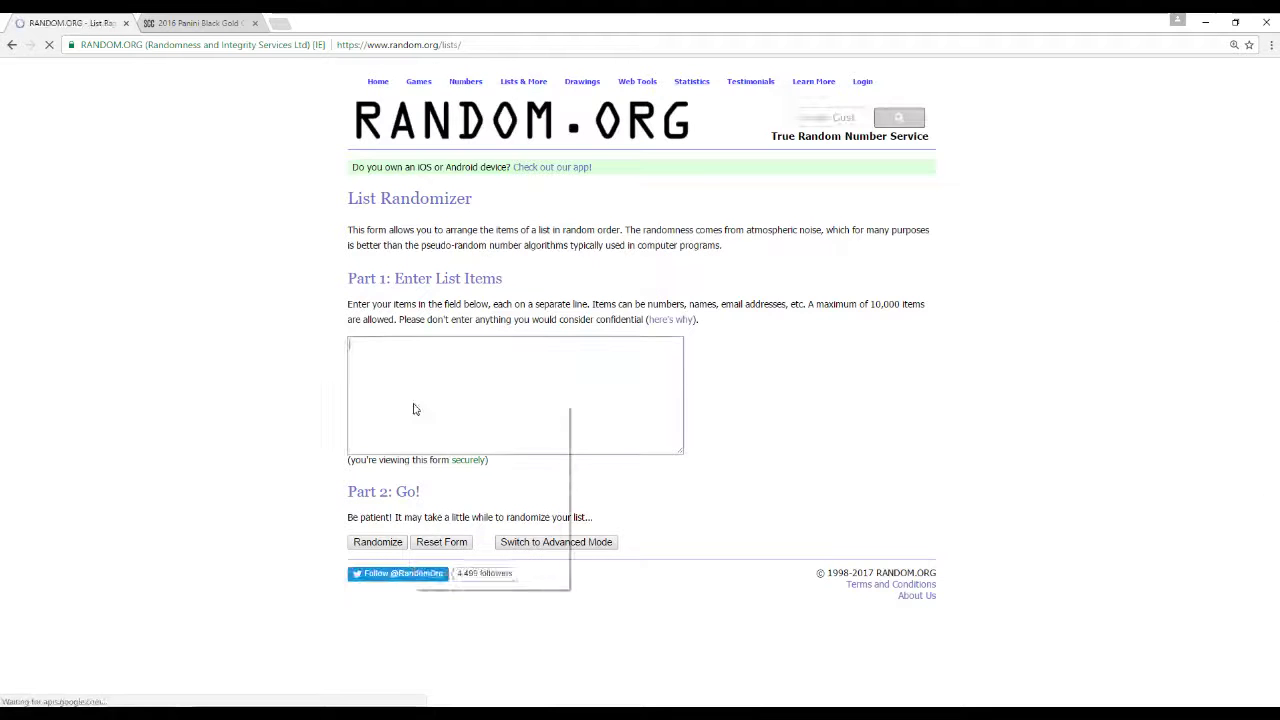
{"action": "left_click", "coordinate": [445, 486]}
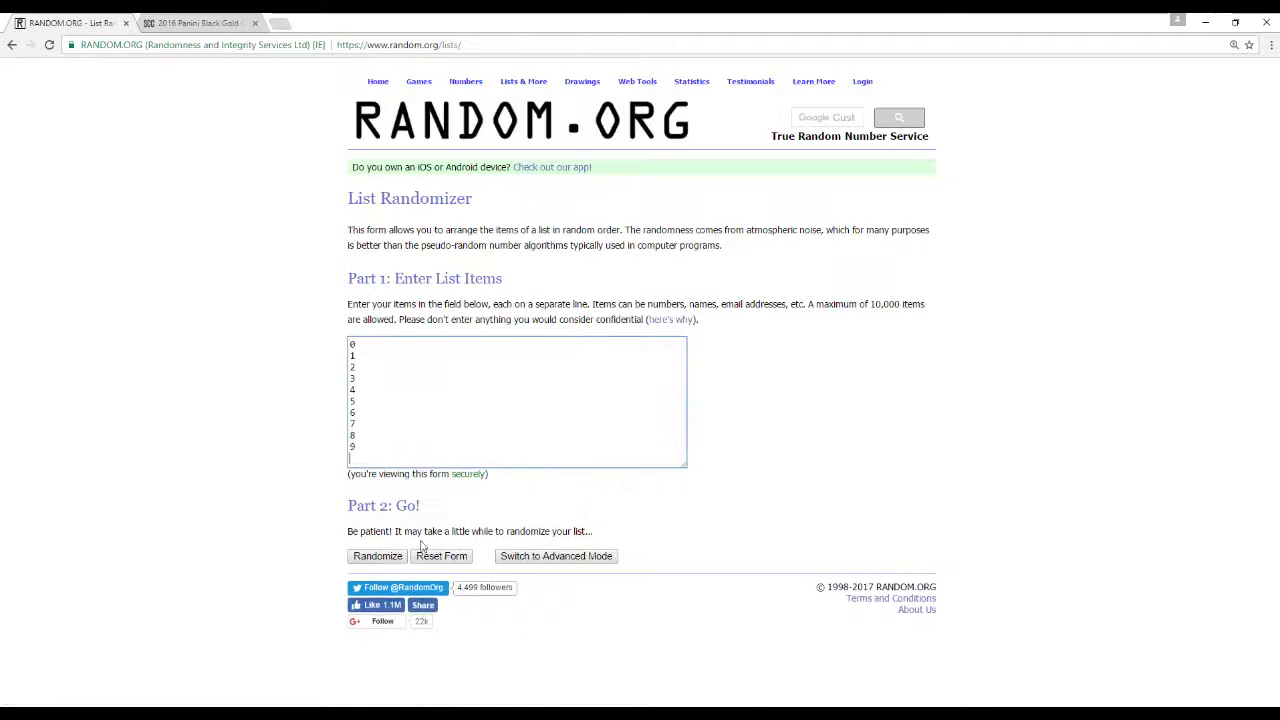
- Randomize the list of numbers 0 to 9 five times
{"action": "left_click", "coordinate": [378, 548]}
{"action": "left_click", "coordinate": [367, 419]}
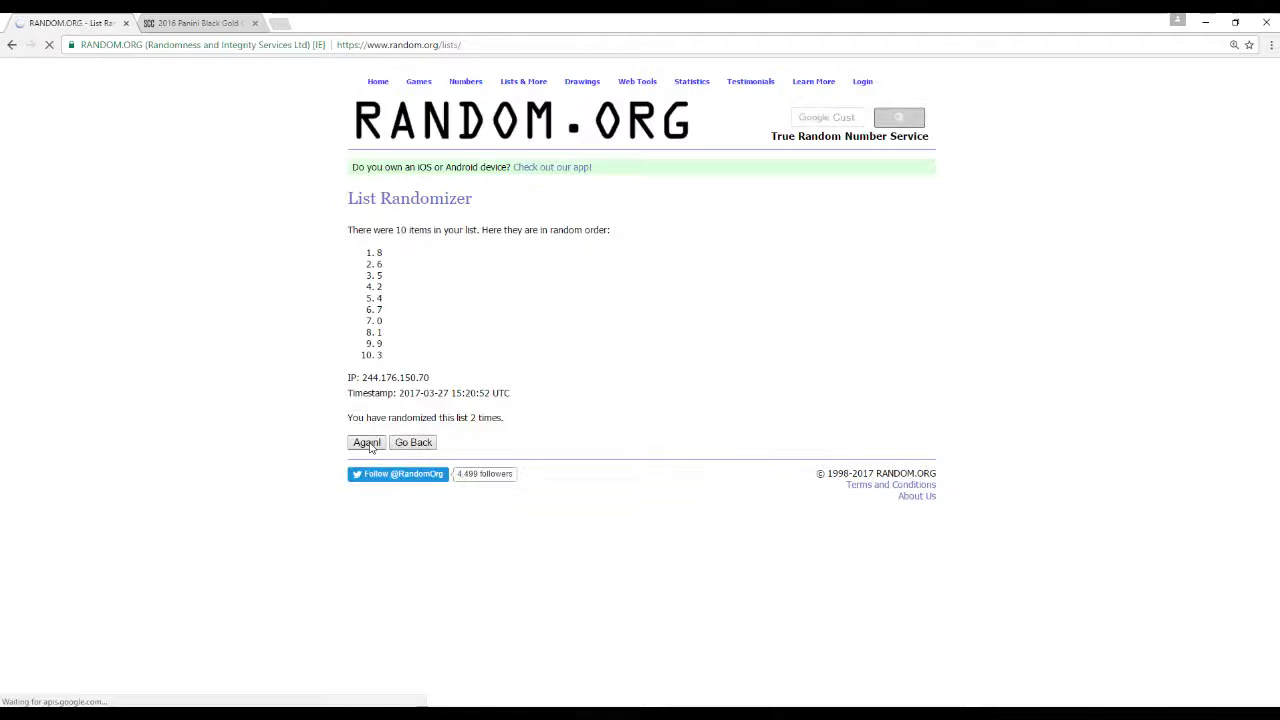
{"action": "left_click", "coordinate": [367, 442]}
{"action": "left_click", "coordinate": [367, 442]}
{"action": "left_click", "coordinate": [367, 442]}
- Copy all ten randomized numbers and paste them into the OpenOffice Calc spreadsheet from cell B1, beside the buyer names
{"action": "left_click_drag", "start_coordinate": [397, 360], "coordinate": [366, 260]}
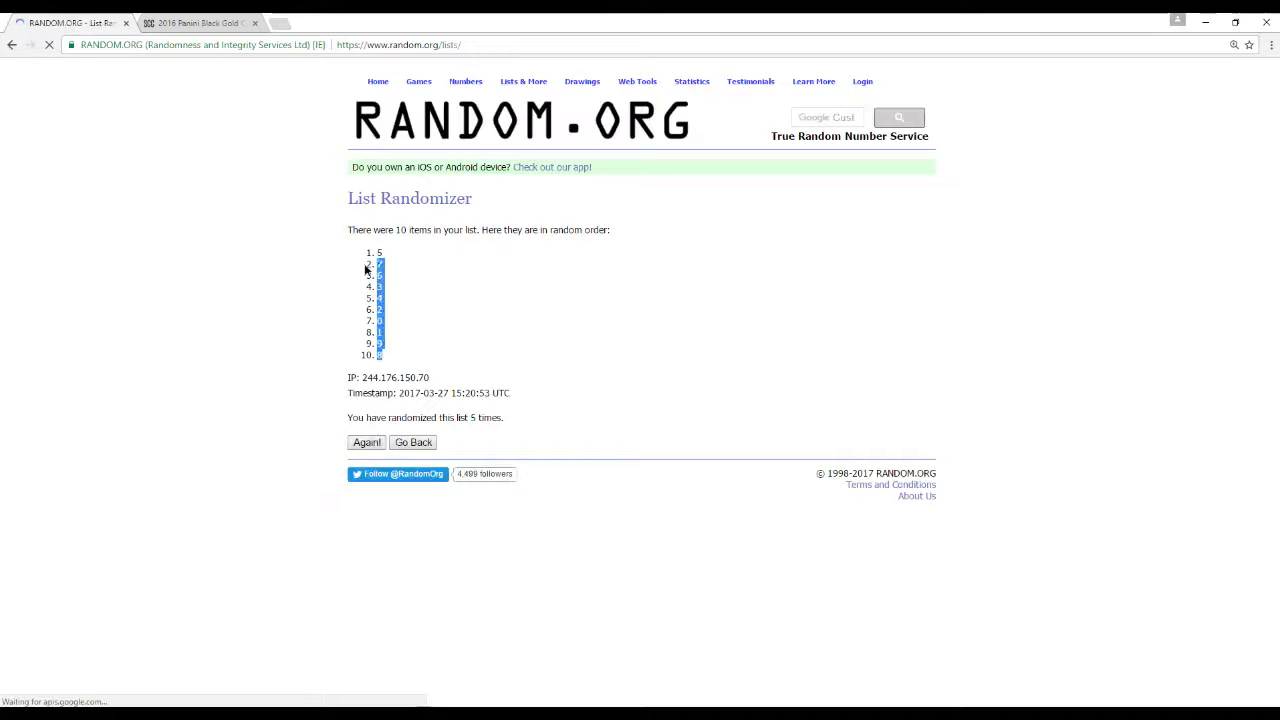
{"action": "right_click", "coordinate": [383, 263]}
{"action": "left_click", "coordinate": [400, 268]}
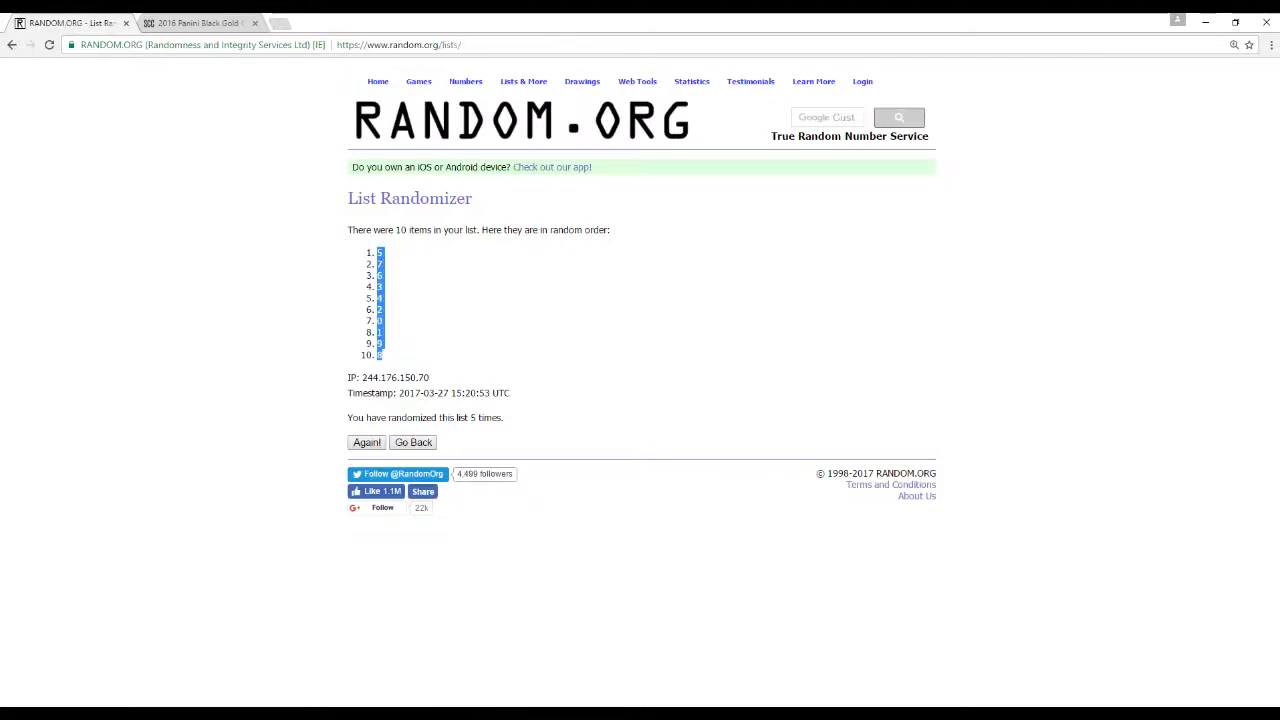
{"action": "key", "text": "alt+Tab"}
{"action": "left_click_drag", "start_coordinate": [949, 240], "coordinate": [720, 134]}
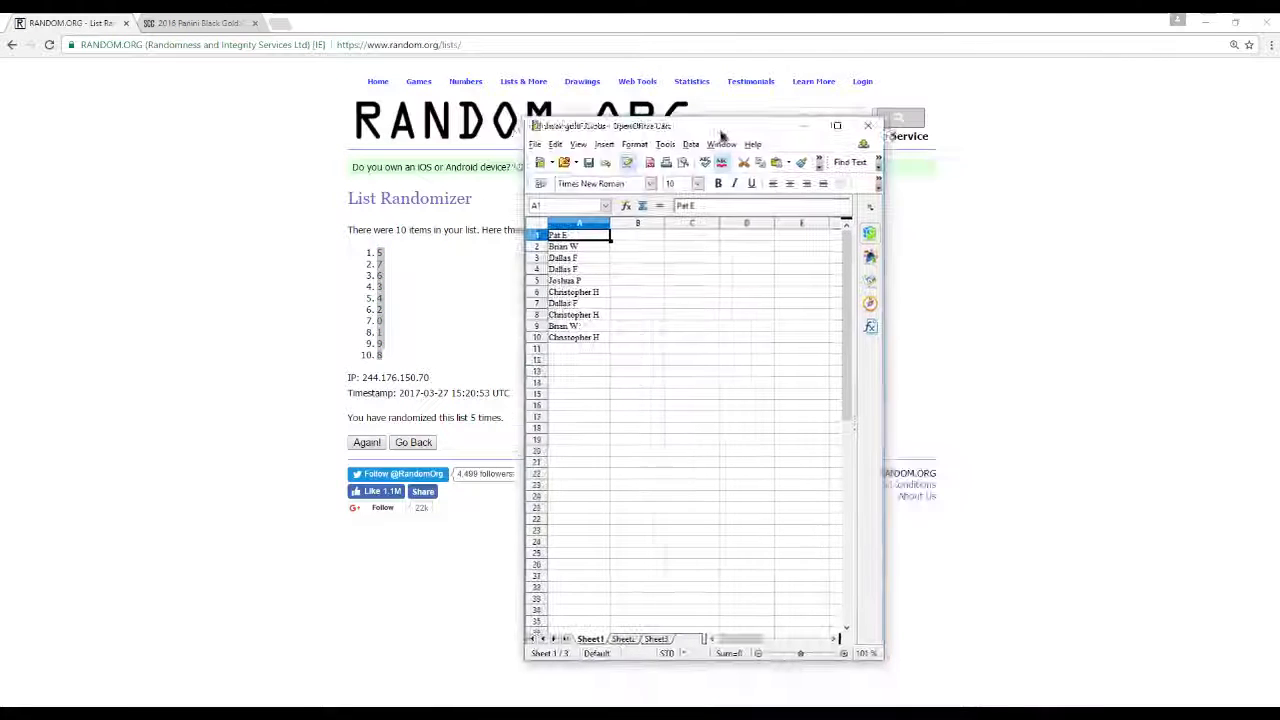
{"action": "right_click", "coordinate": [655, 236]}
{"action": "left_click", "coordinate": [686, 385]}
- Print the spreadsheet of buyer names paired with serial numbers
{"action": "left_click", "coordinate": [532, 144]}
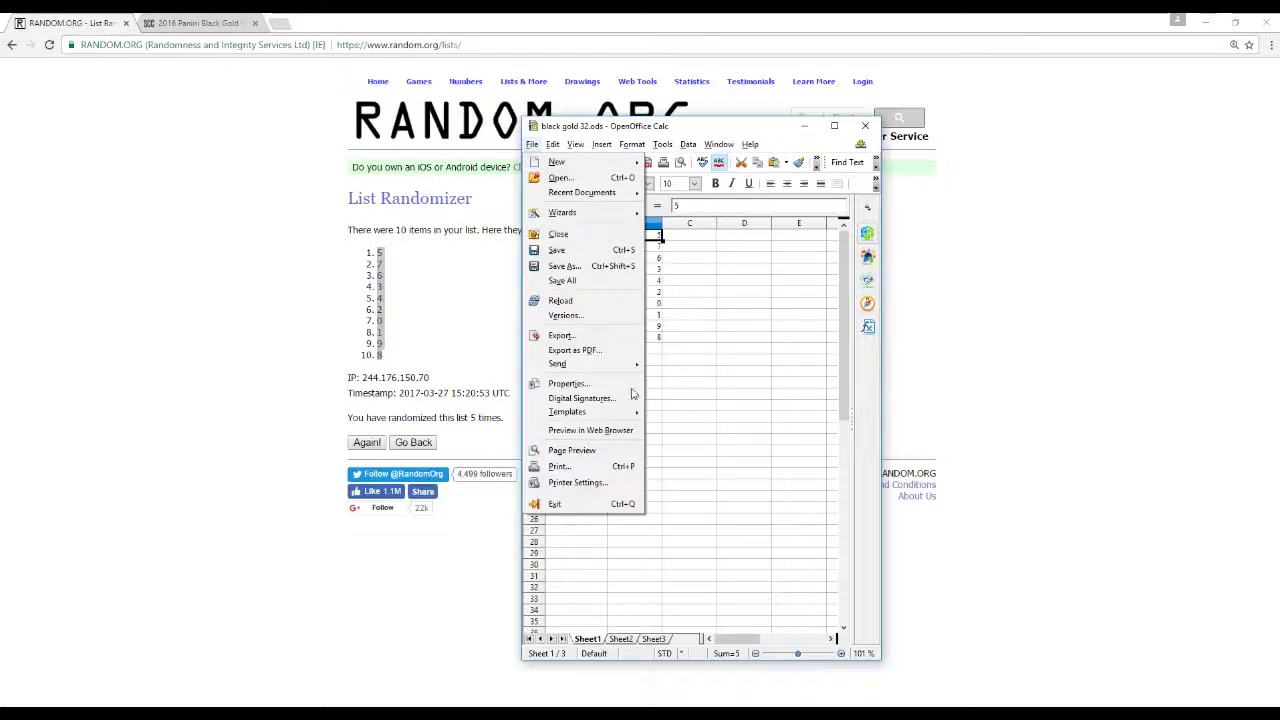
{"action": "left_click", "coordinate": [619, 470]}
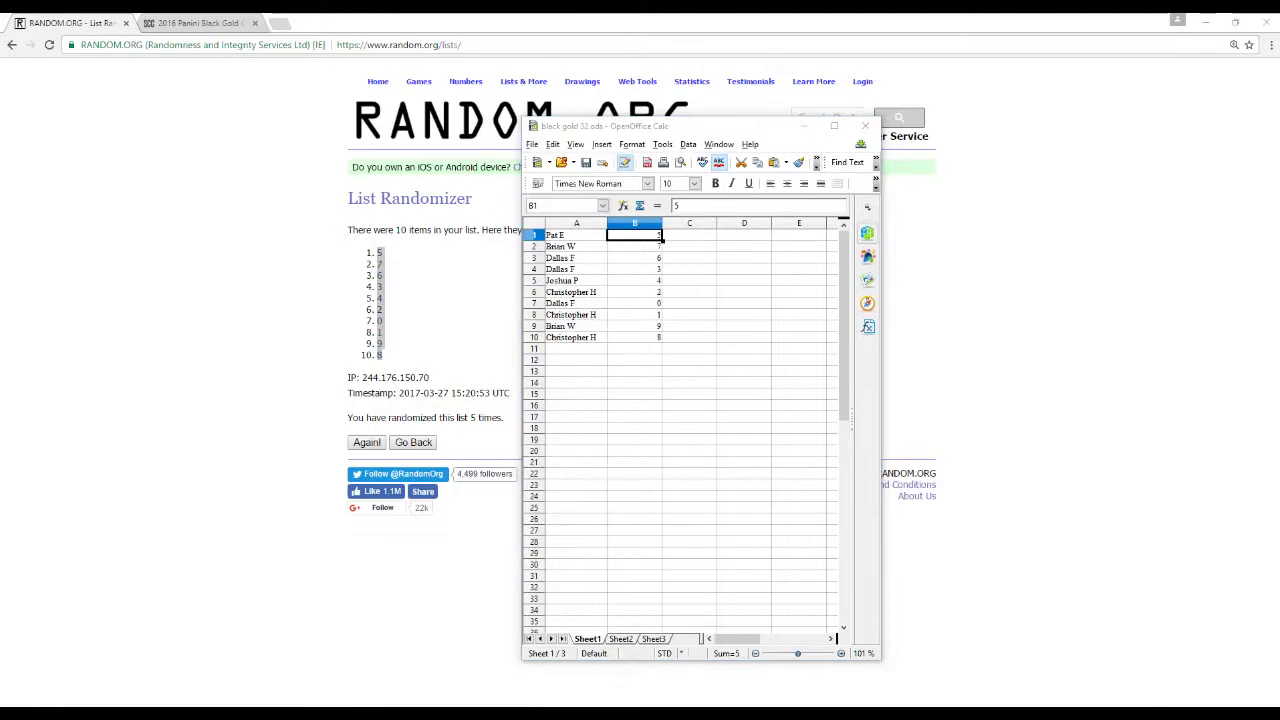
- Set the font size of the names and numbers in A1:B10 to 13
{"action": "left_click_drag", "start_coordinate": [657, 338], "coordinate": [583, 236]}
{"action": "left_click", "coordinate": [694, 183]}
{"action": "left_click", "coordinate": [678, 283]}
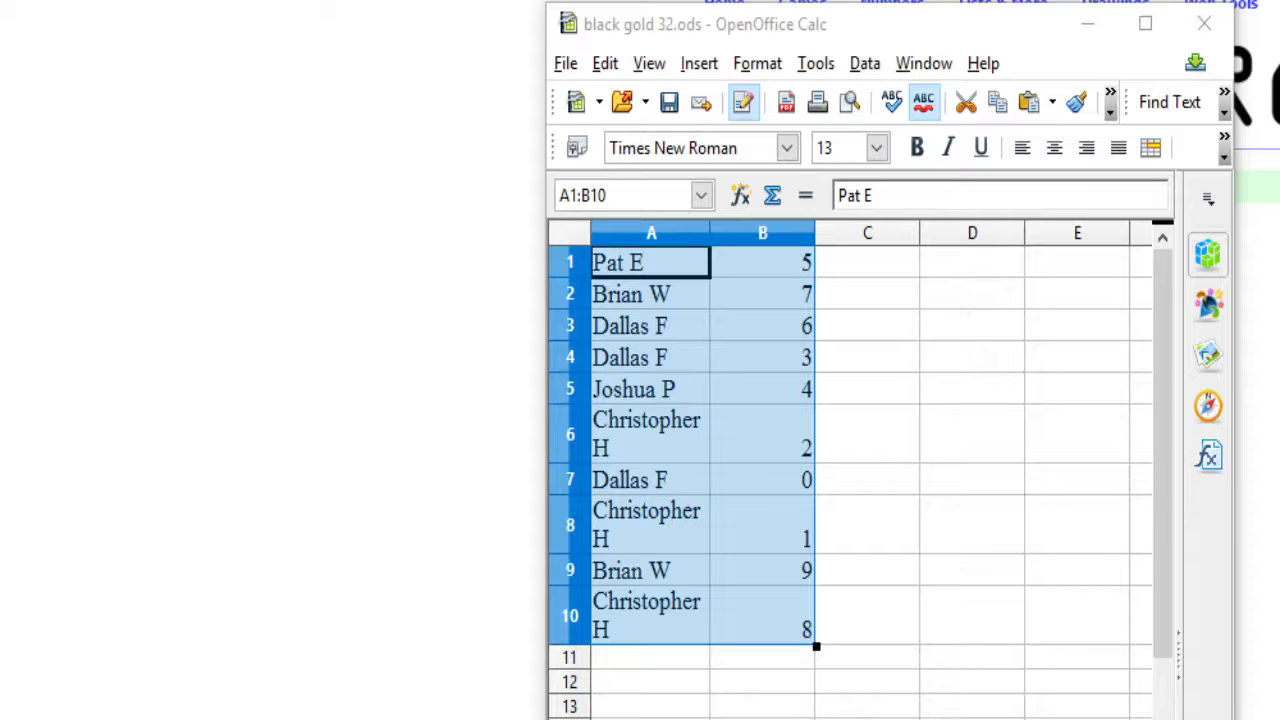
- Move the spreadsheet window aside, keeping both the name and number columns in view
{"action": "left_click_drag", "start_coordinate": [590, 24], "coordinate": [1212, 18]}
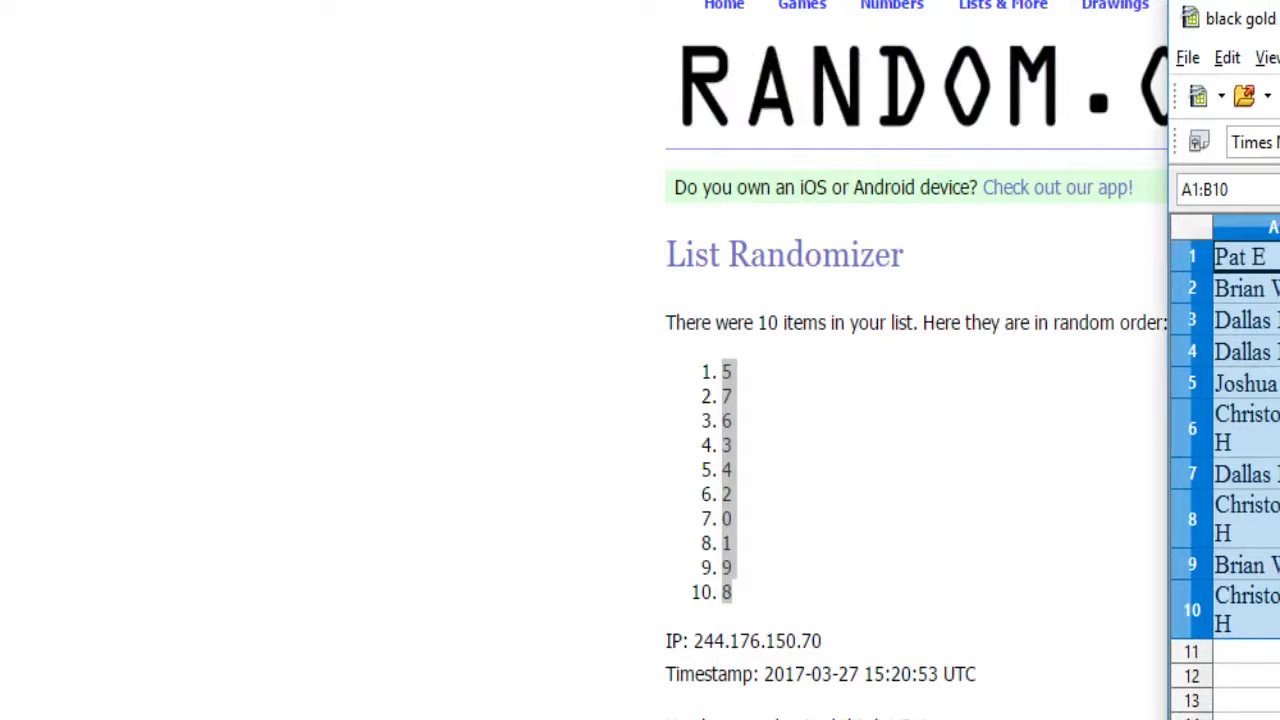
{"action": "left_click_drag", "start_coordinate": [1266, 18], "coordinate": [1171, 20]}
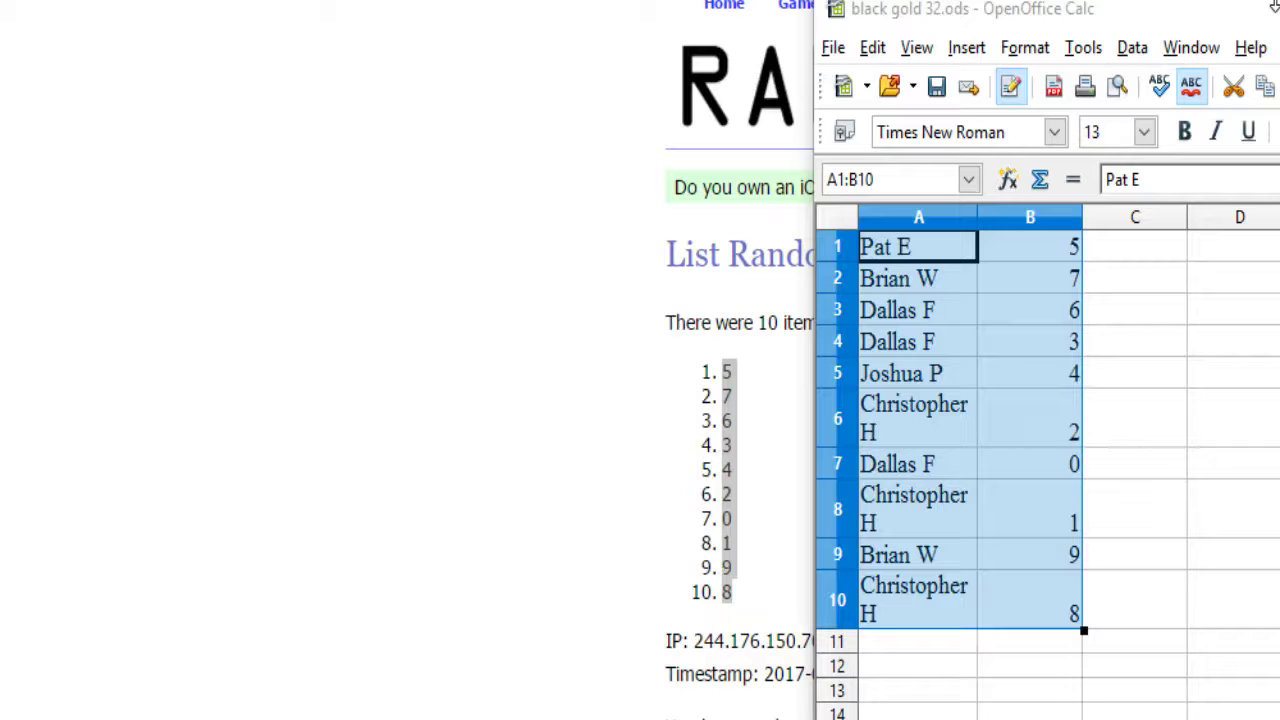
{"action": "left_click_drag", "start_coordinate": [1266, 14], "coordinate": [1279, 6]}
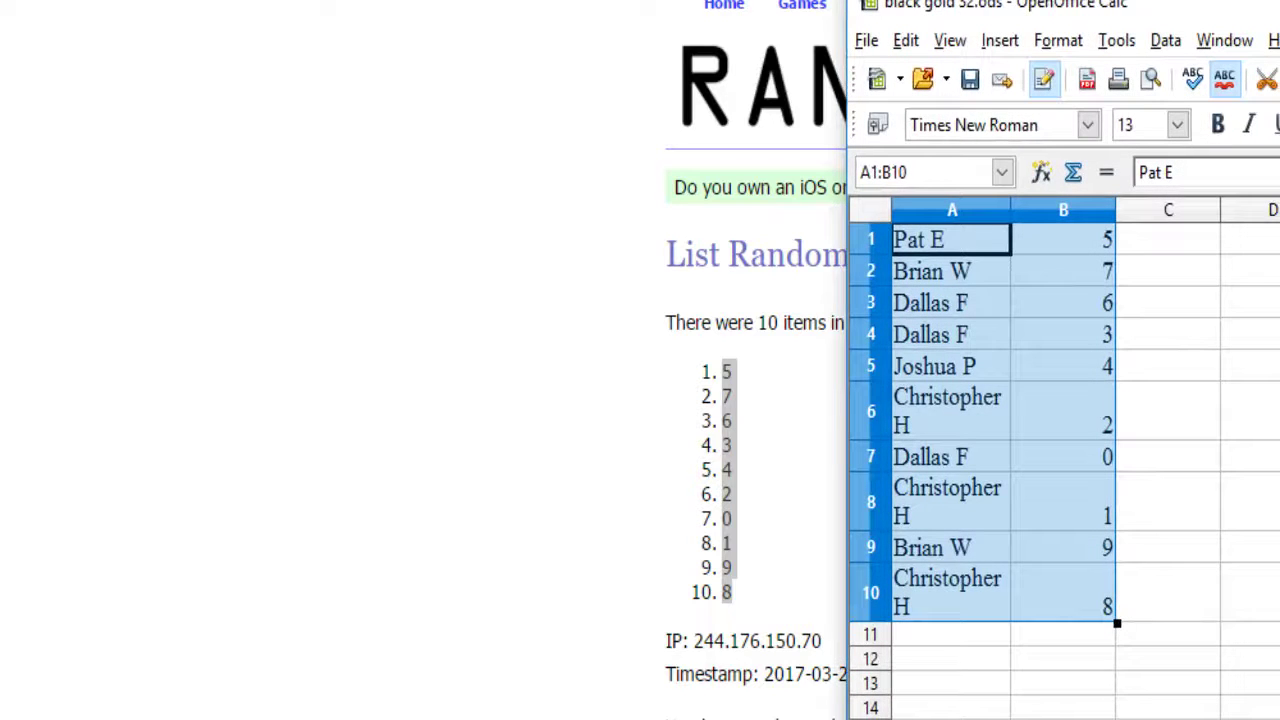